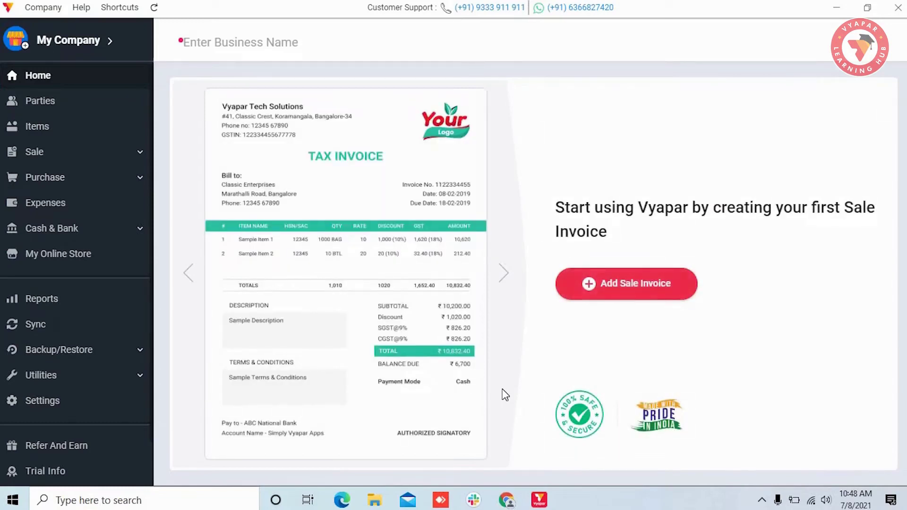
# - Enable the Items Unit option in the Item section of the settings
pyautogui.click(87, 400)
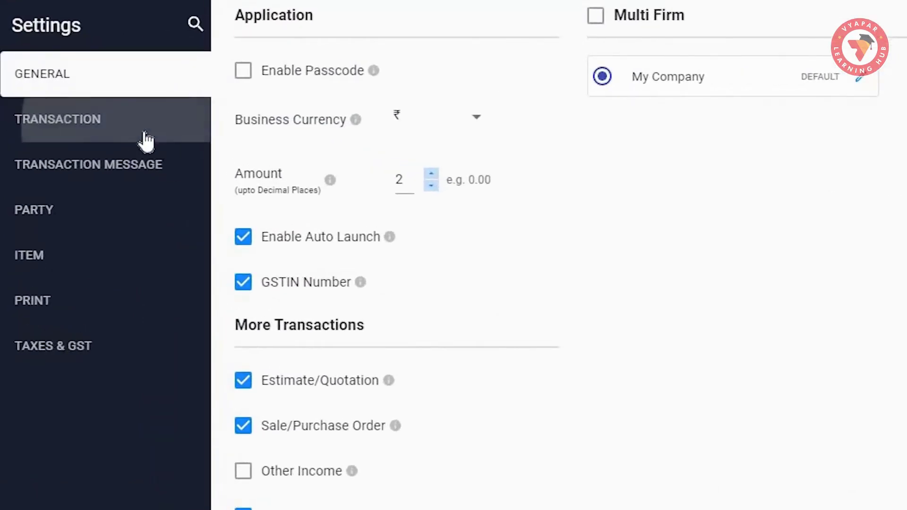
pyautogui.click(147, 140)
pyautogui.click(146, 170)
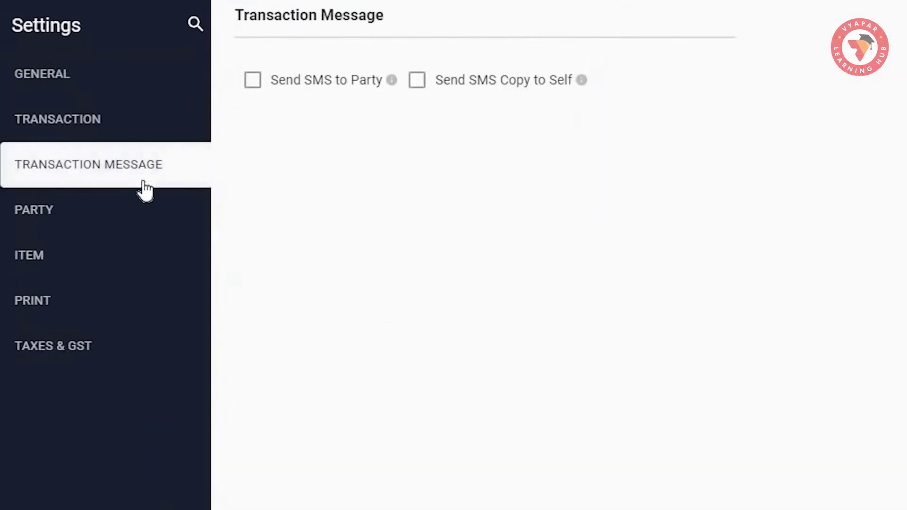
pyautogui.click(133, 210)
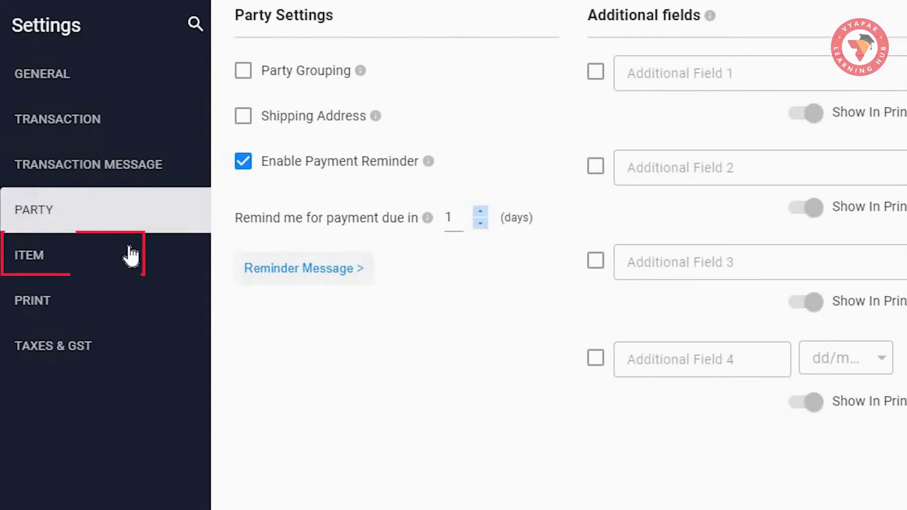
pyautogui.click(96, 263)
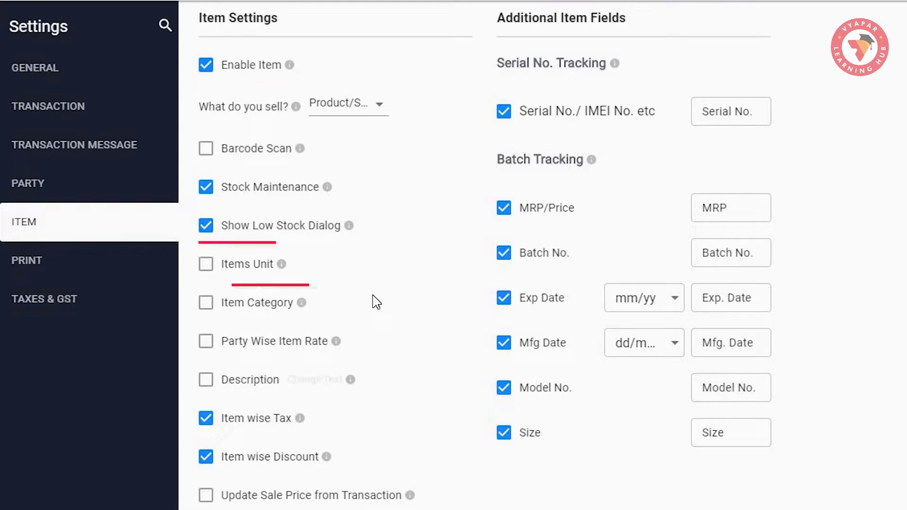
pyautogui.click(210, 270)
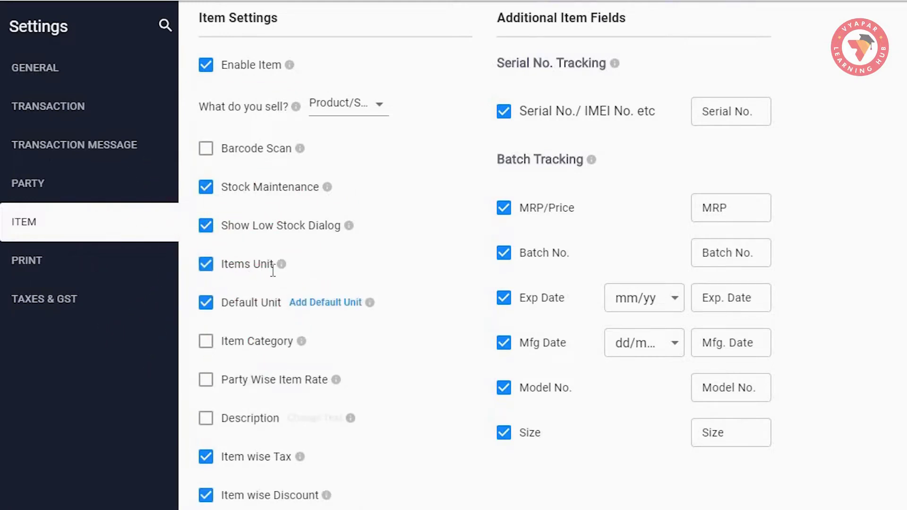
# - View the default base and secondary unit choices, leaving them without saving
pyautogui.moveTo(286, 270)
pyautogui.click(339, 305)
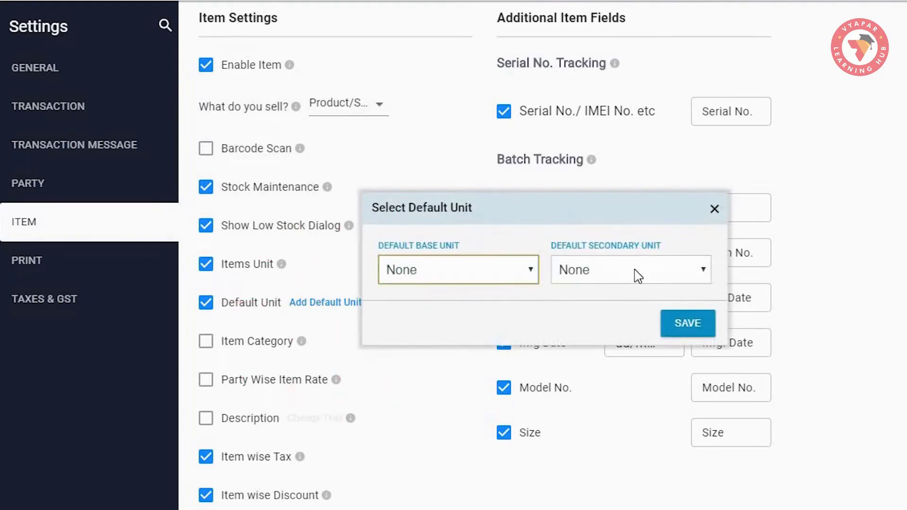
pyautogui.click(712, 211)
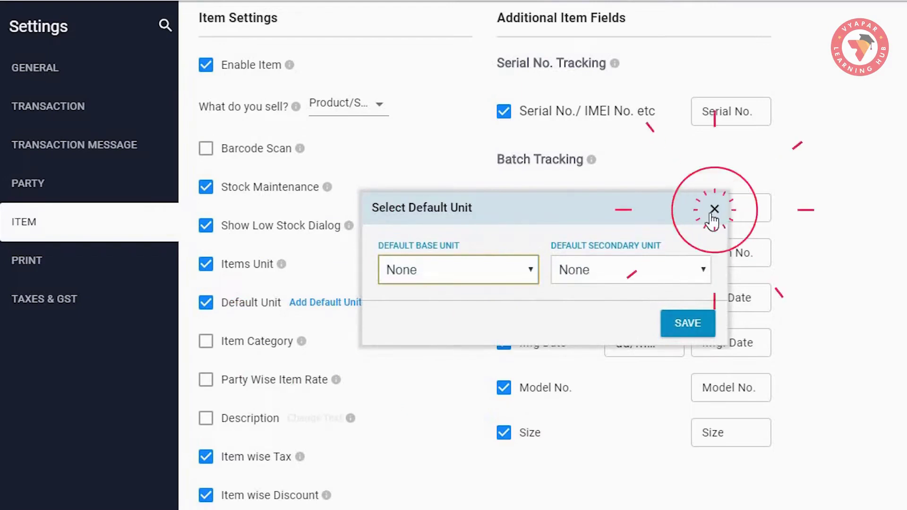
# - Enable the Item Category option with Item wise Tax kept on, and leave the settings
pyautogui.click(206, 347)
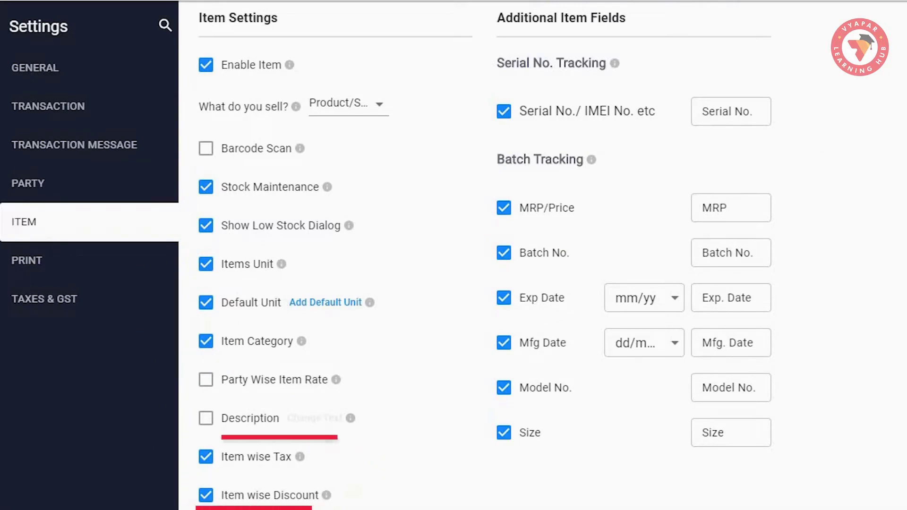
pyautogui.click(205, 460)
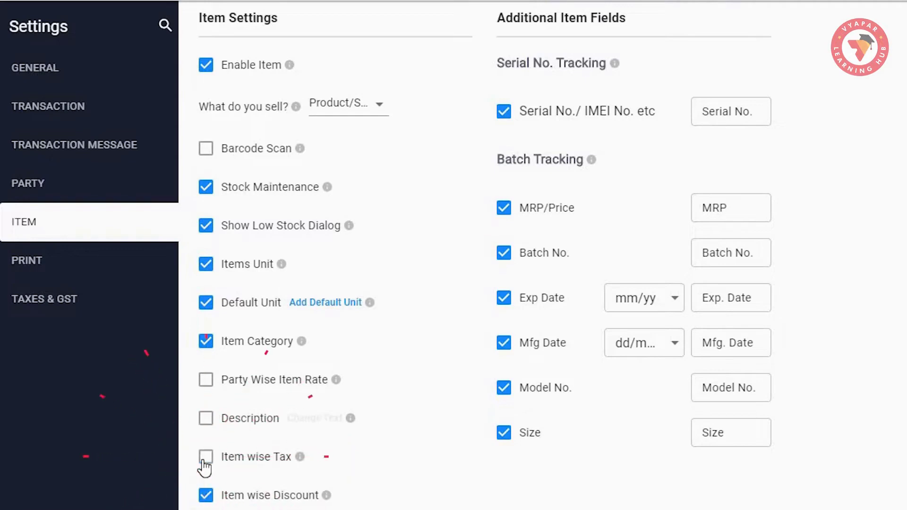
pyautogui.click(204, 461)
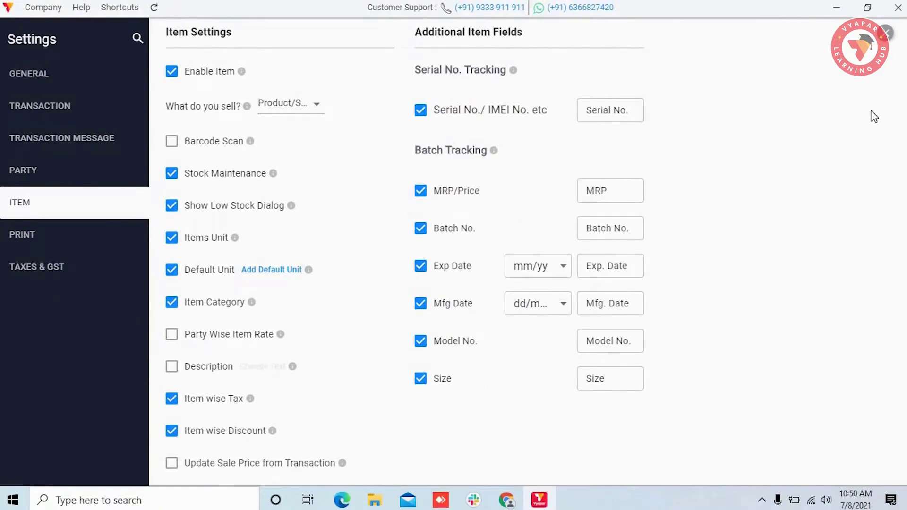
pyautogui.click(886, 37)
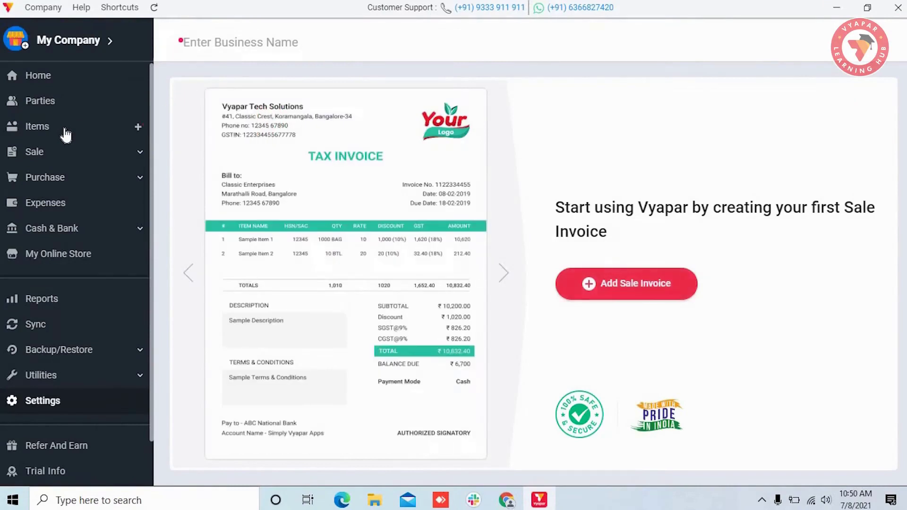
# - Look through the Services, Category, Units and My Online Store sections of Items, ending on Products
pyautogui.click(65, 135)
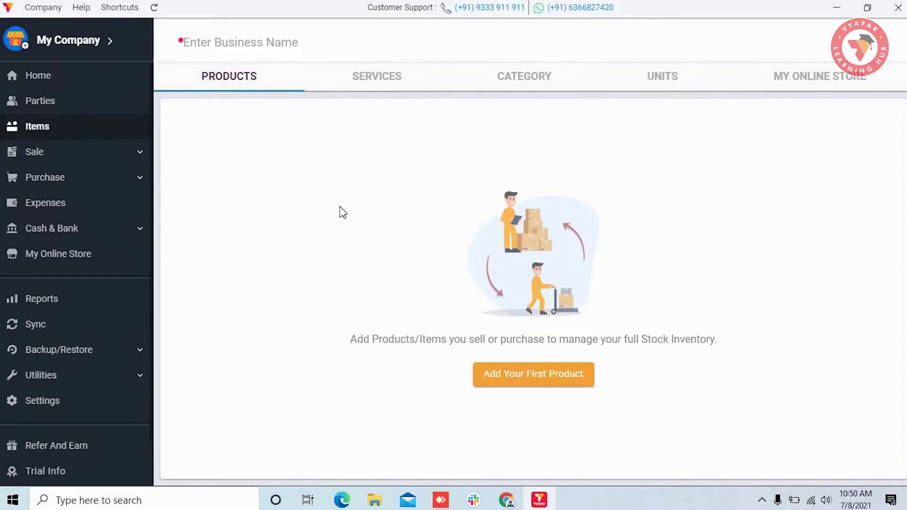
pyautogui.click(375, 85)
pyautogui.click(527, 79)
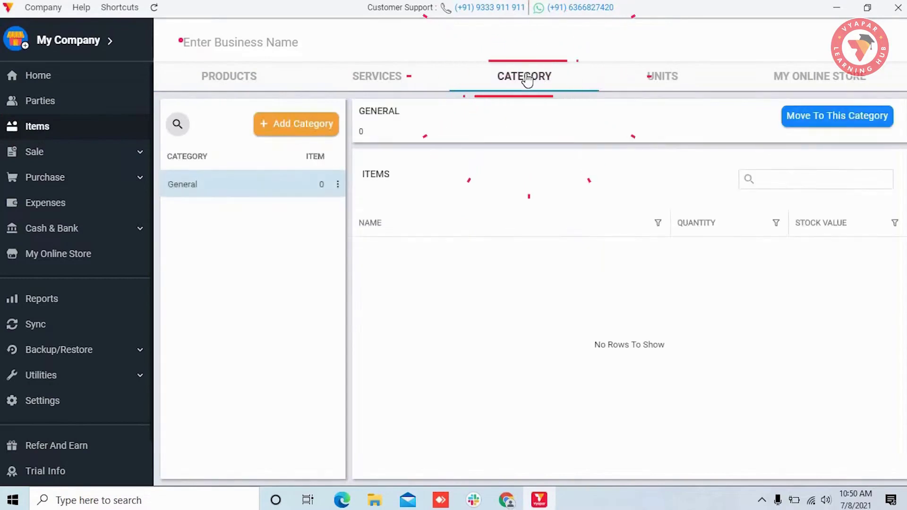
pyautogui.click(676, 75)
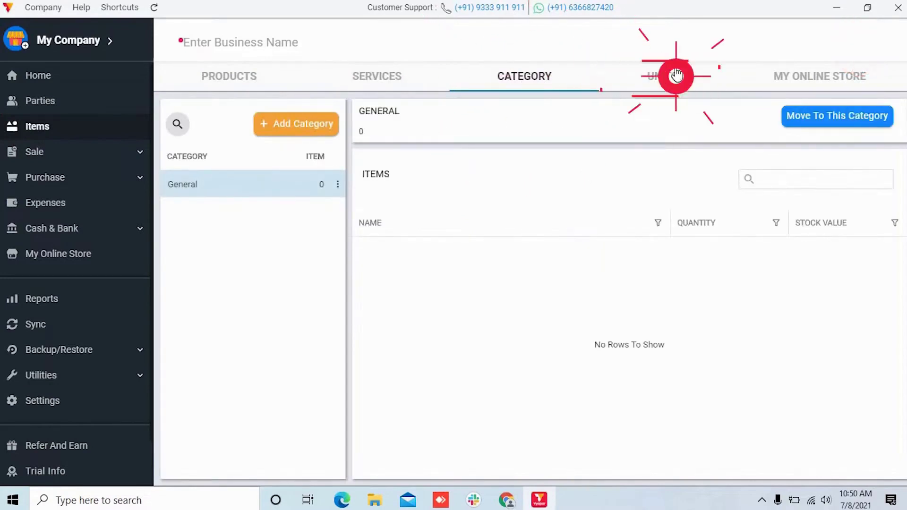
pyautogui.click(798, 84)
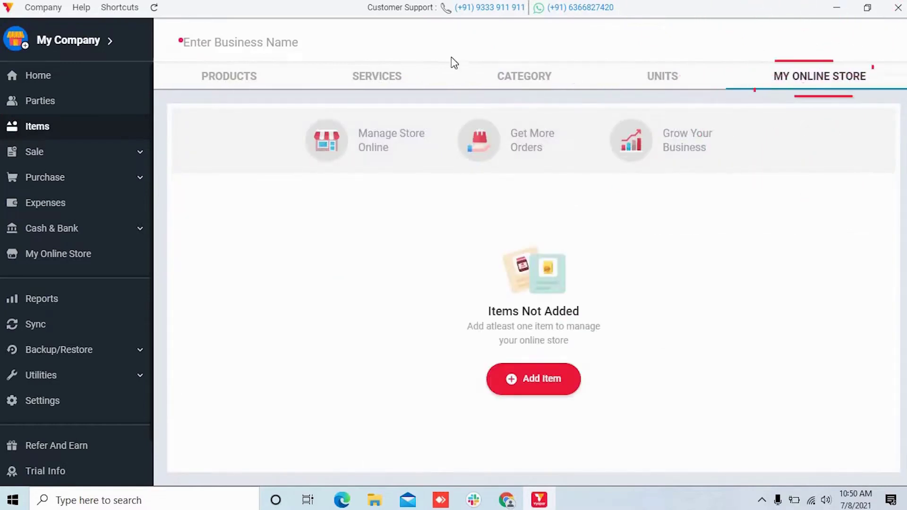
pyautogui.click(255, 74)
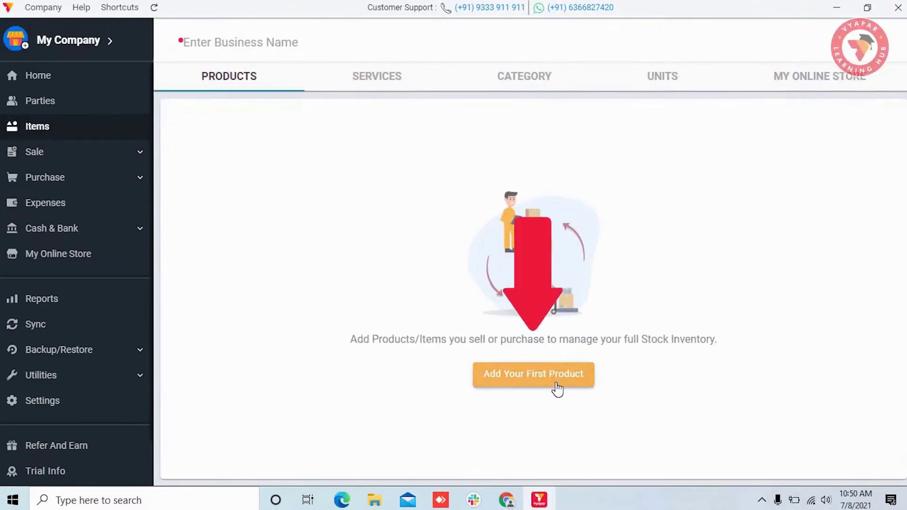
# - Start a new product named Water Bottle with item HSN 123456 and item code 987654
pyautogui.click(557, 390)
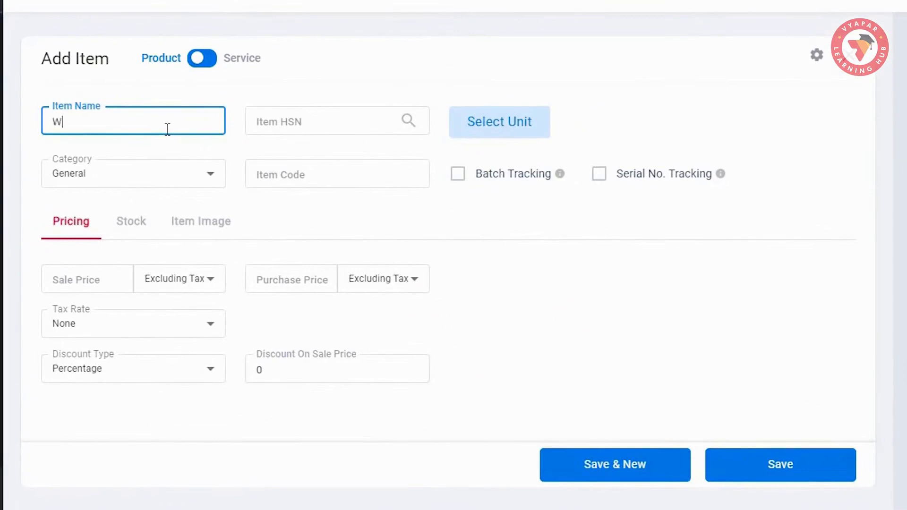
pyautogui.write('Water Bottle')
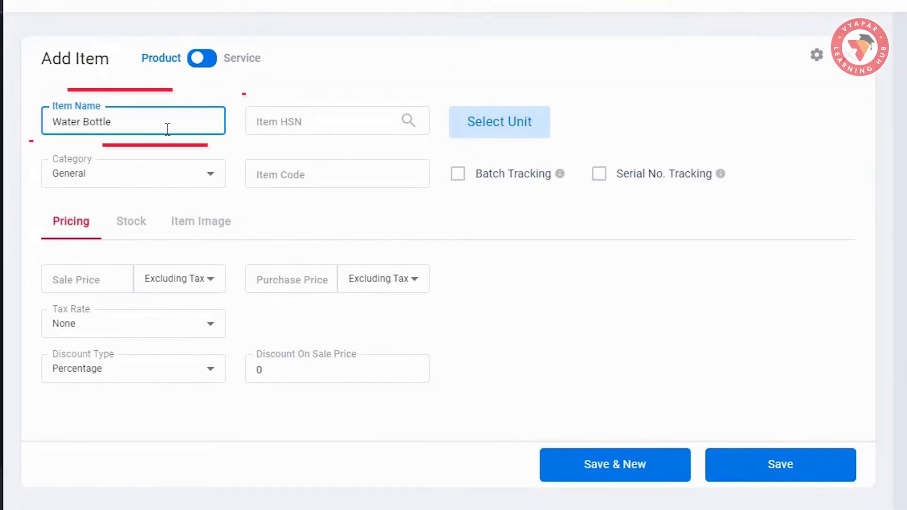
pyautogui.press('Tab')
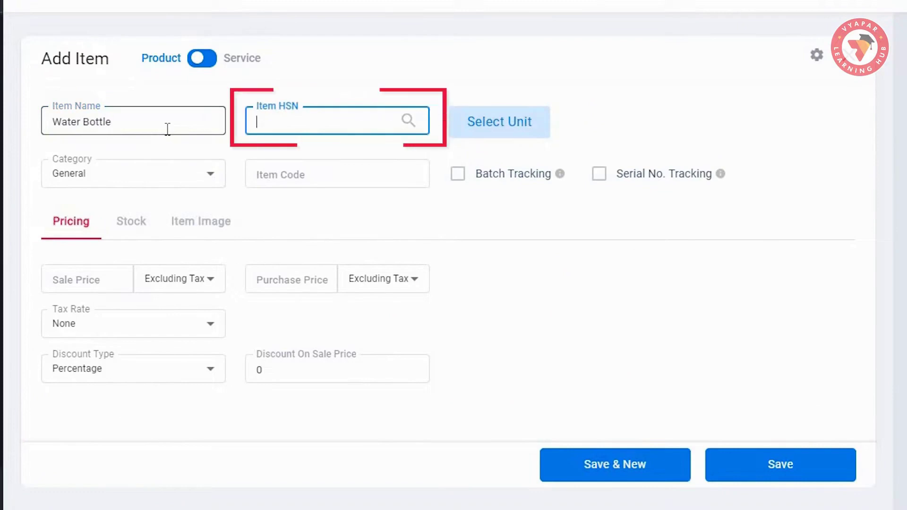
pyautogui.write('123456')
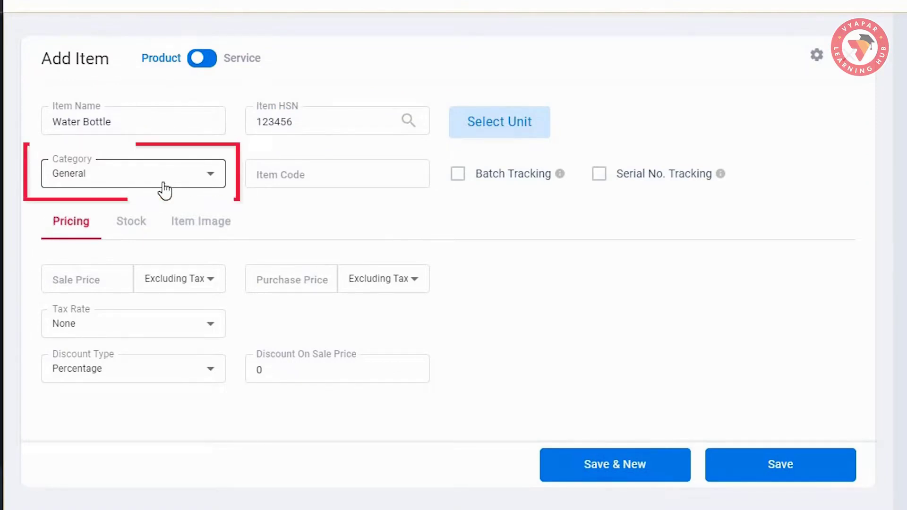
pyautogui.click(307, 174)
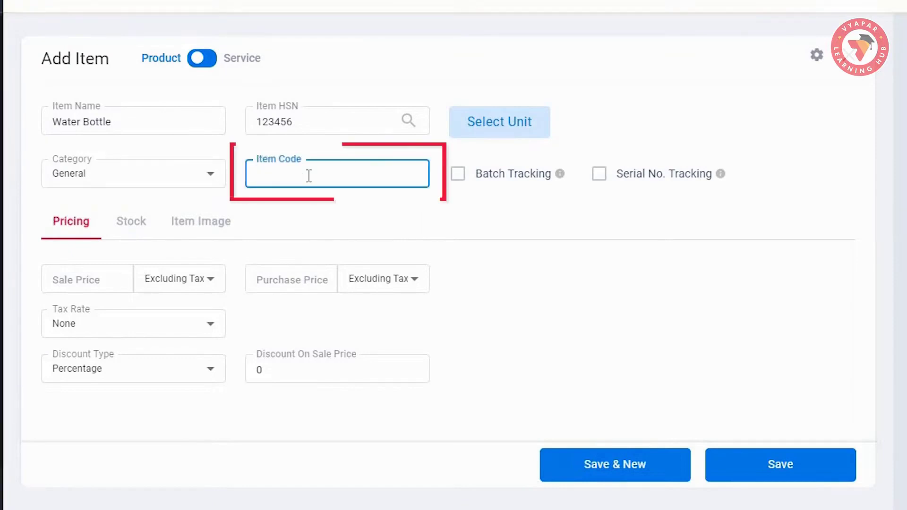
pyautogui.write('987654')
# - Assign the item Box as base unit and Bottles as secondary unit, with 1 Box equal to 12 Bottles
pyautogui.click(490, 135)
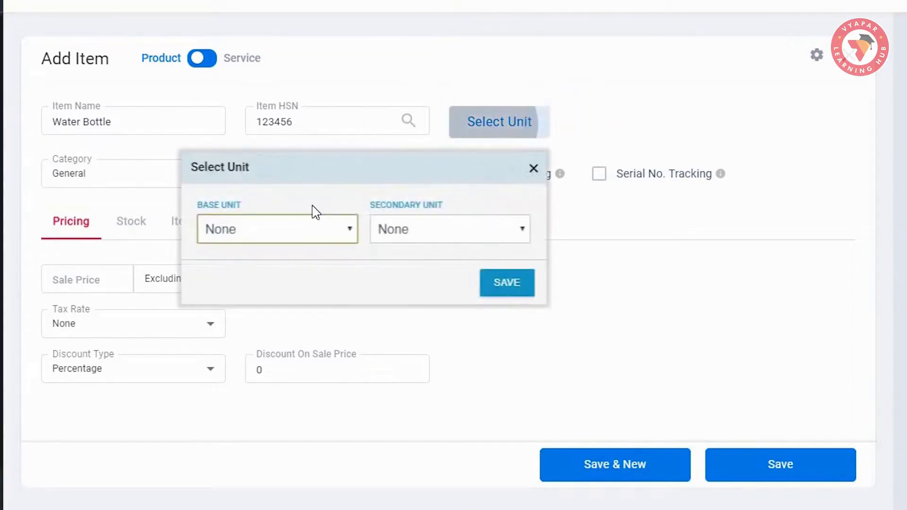
pyautogui.click(293, 231)
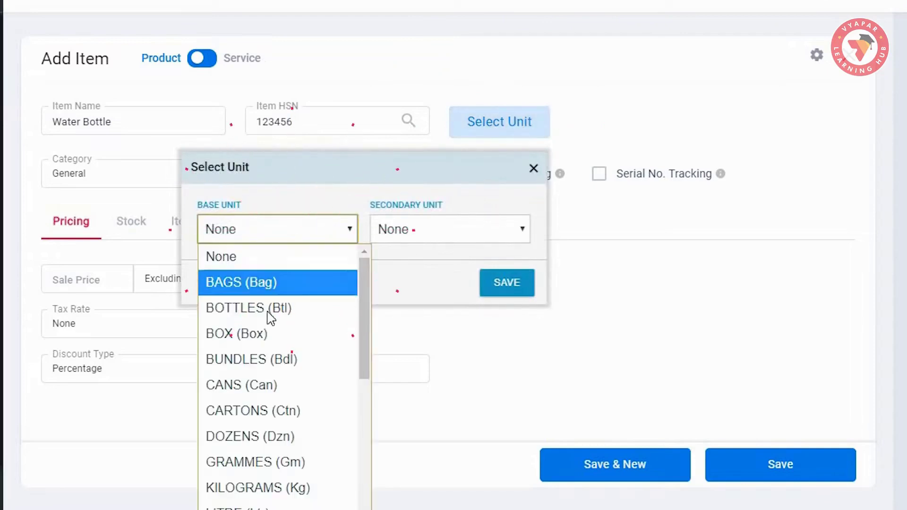
pyautogui.click(264, 332)
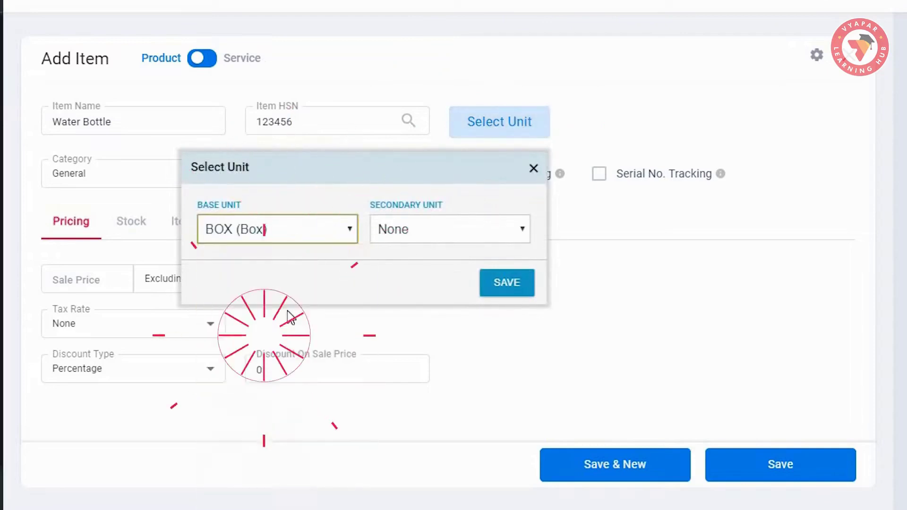
pyautogui.click(450, 236)
pyautogui.click(439, 309)
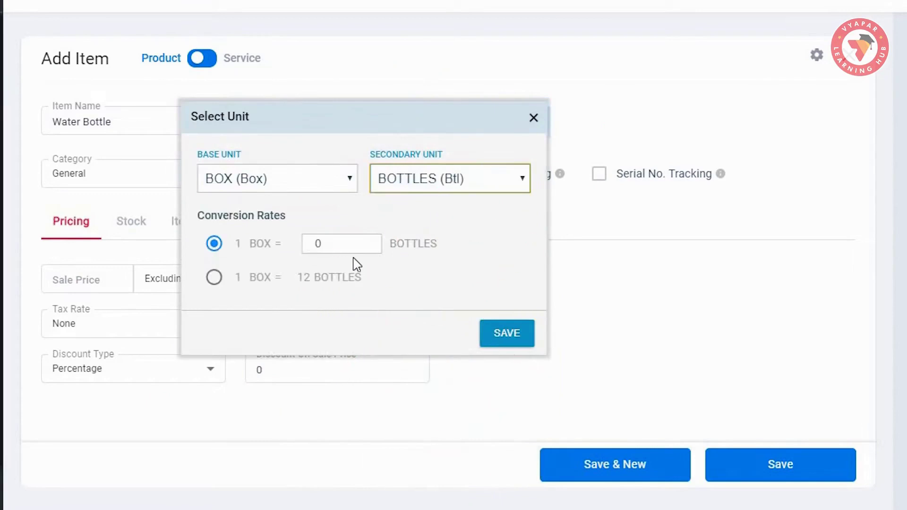
pyautogui.click(346, 242)
pyautogui.write('12')
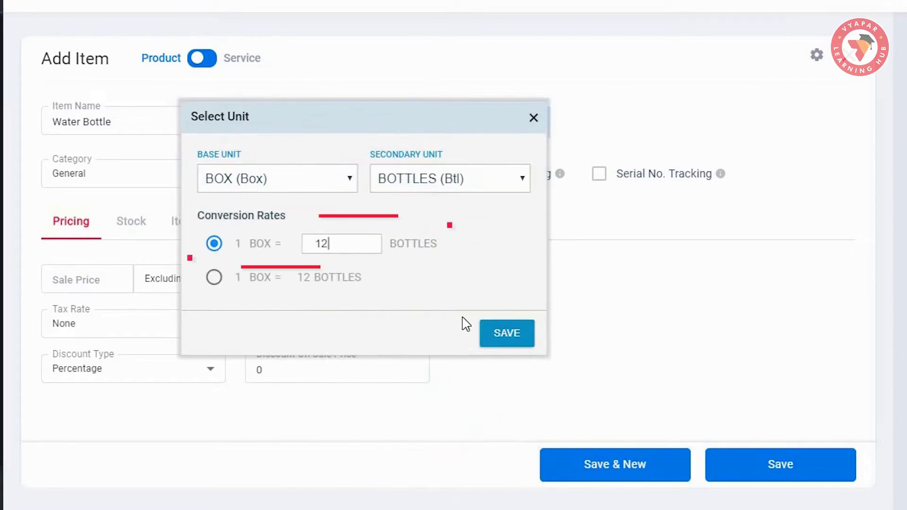
pyautogui.click(528, 350)
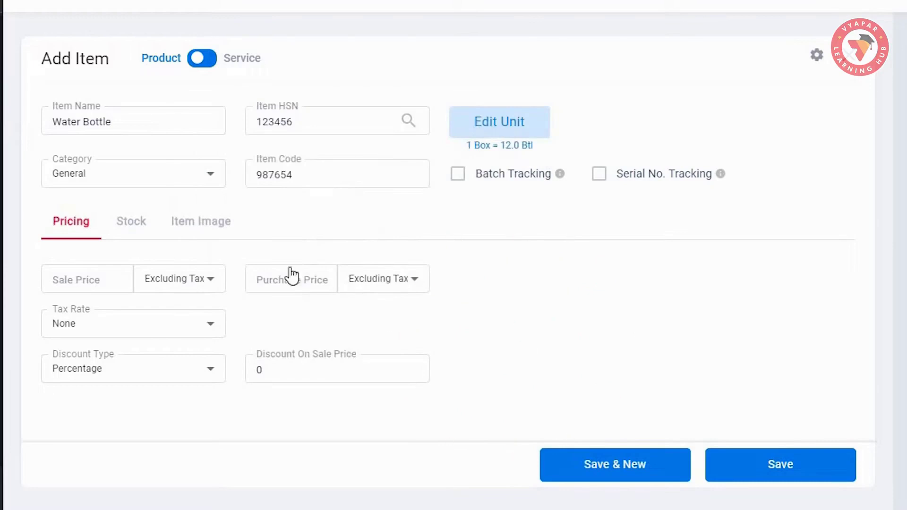
# - View the item's Stock and Item Image sections and return to its pricing
pyautogui.click(132, 235)
pyautogui.click(189, 234)
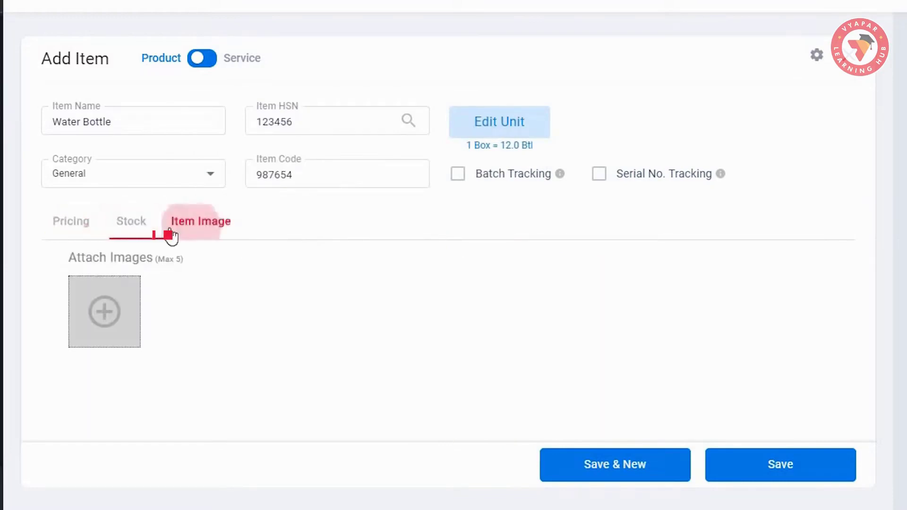
pyautogui.click(74, 232)
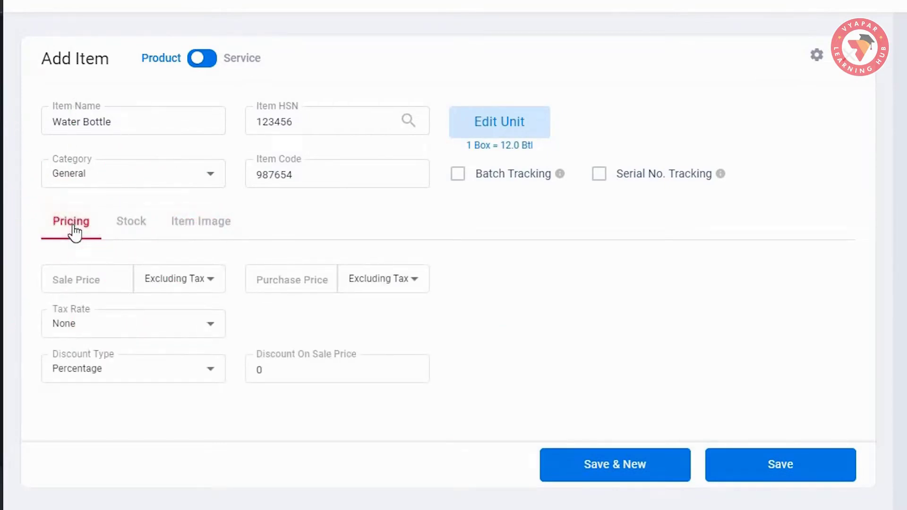
# - Set the item's sale price to 149 and its purchase price to 109, both excluding tax
pyautogui.click(78, 278)
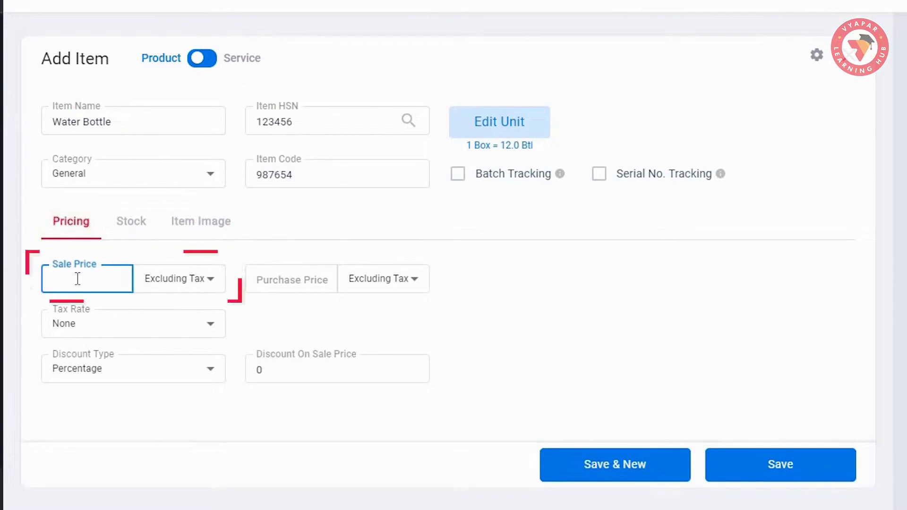
pyautogui.write('149')
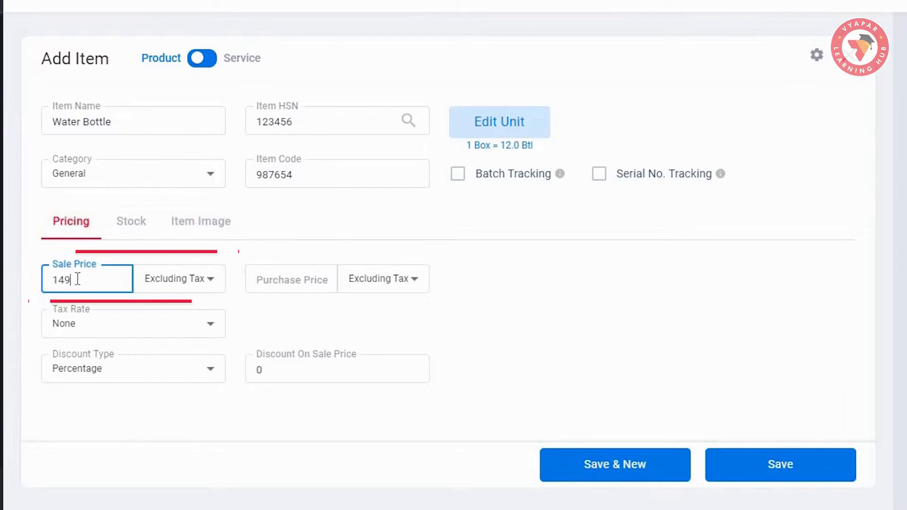
pyautogui.click(208, 287)
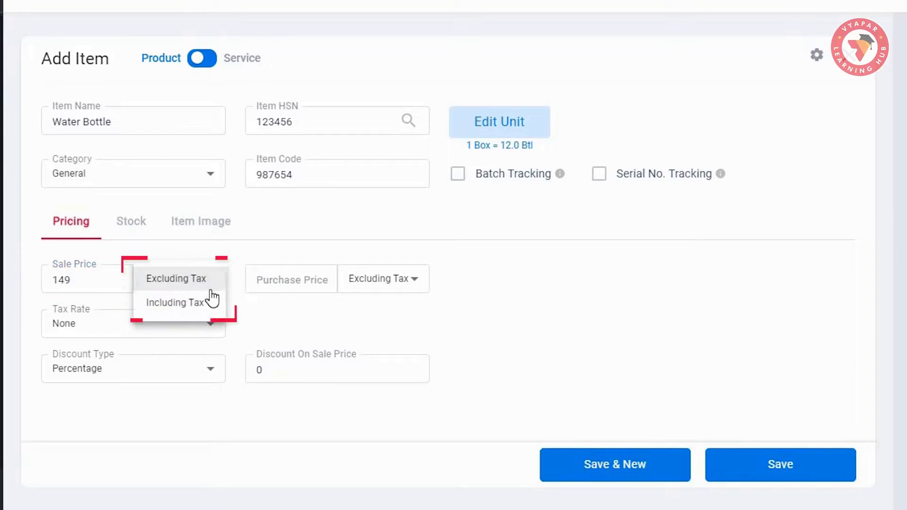
pyautogui.click(302, 279)
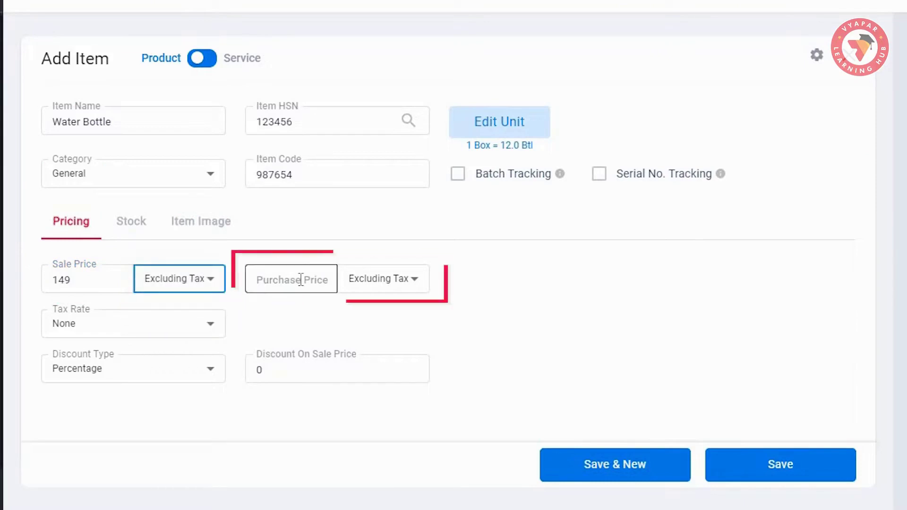
pyautogui.click(302, 279)
pyautogui.write('109')
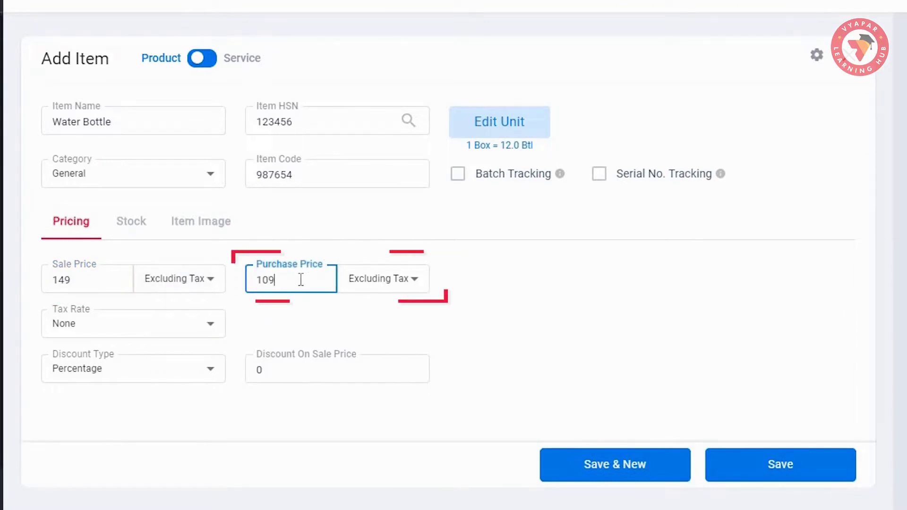
pyautogui.click(419, 287)
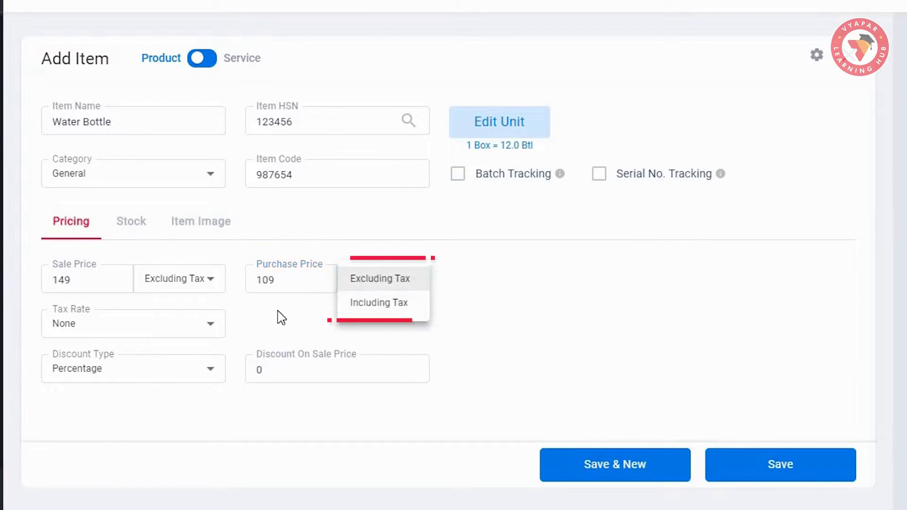
pyautogui.click(255, 319)
# - Set the item's tax rate to GST@12% and try the Amount discount type before choosing Percentage
pyautogui.click(152, 326)
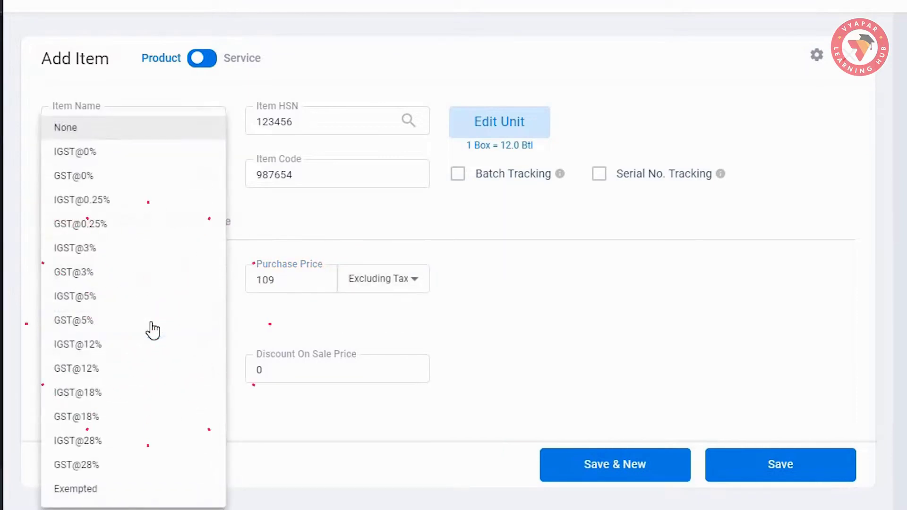
pyautogui.click(94, 370)
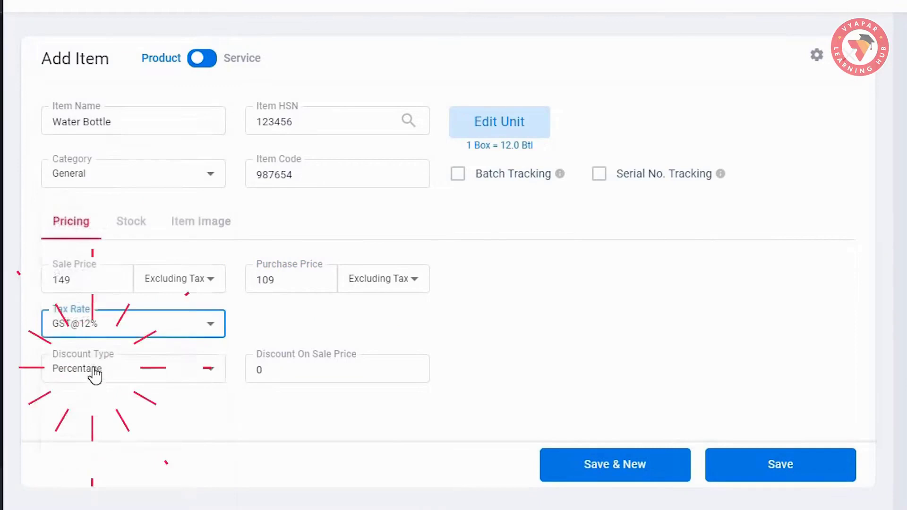
pyautogui.click(209, 370)
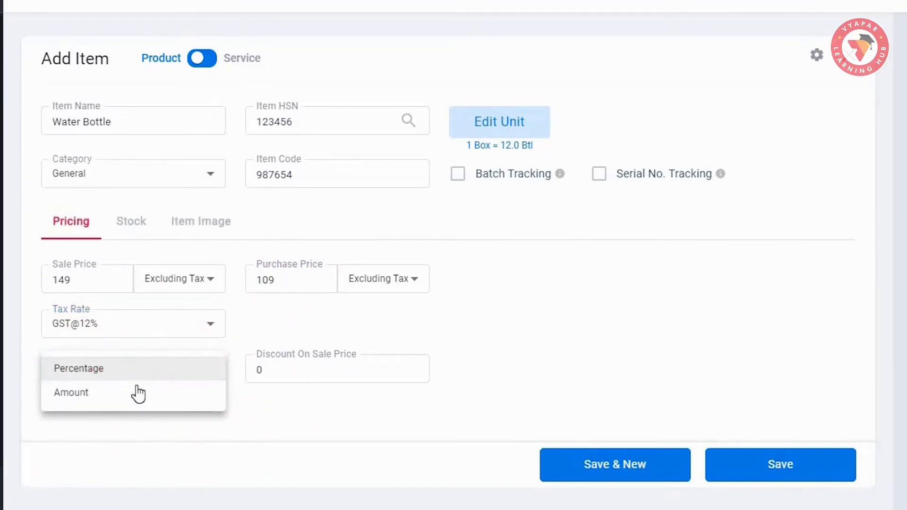
pyautogui.click(137, 393)
pyautogui.click(193, 373)
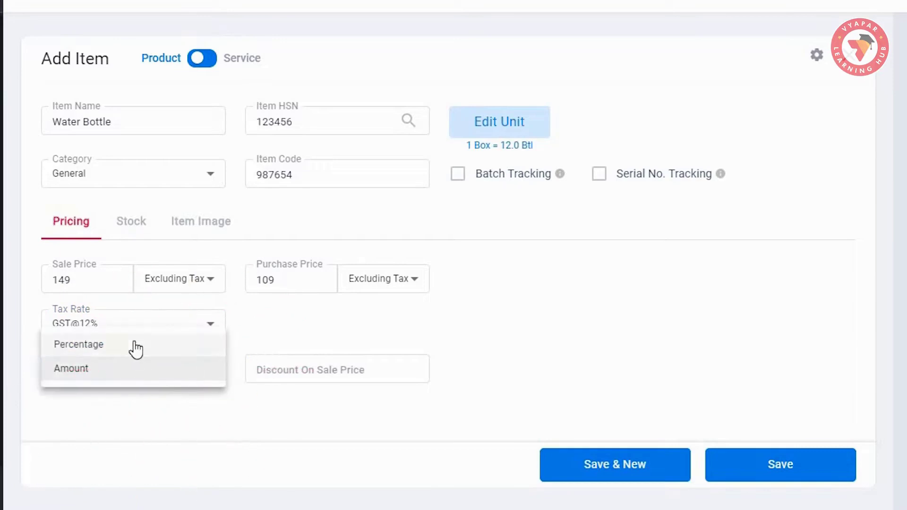
pyautogui.click(175, 345)
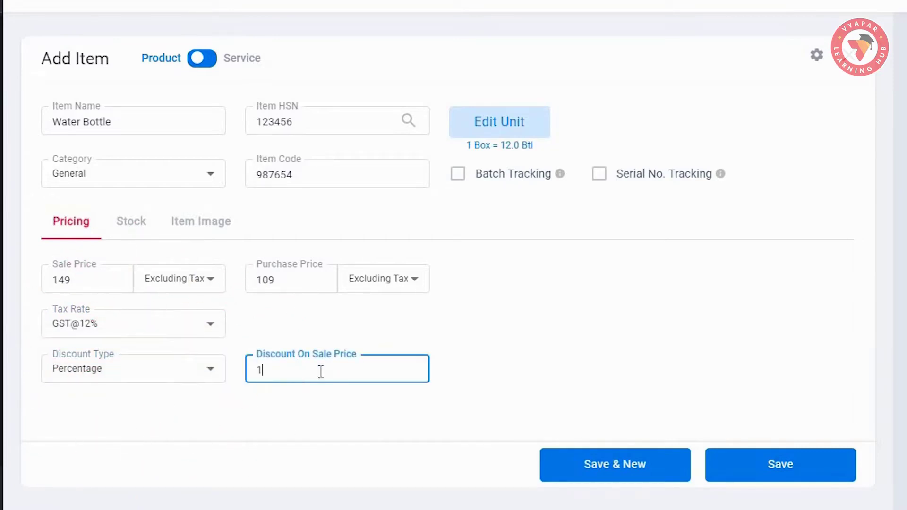
# - Open the item's stock details at the opening quantity
pyautogui.click(143, 227)
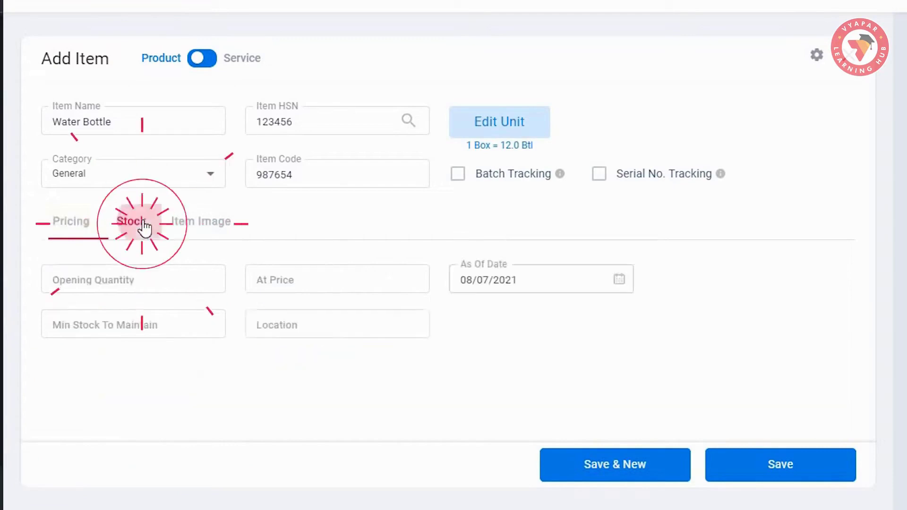
pyautogui.click(174, 285)
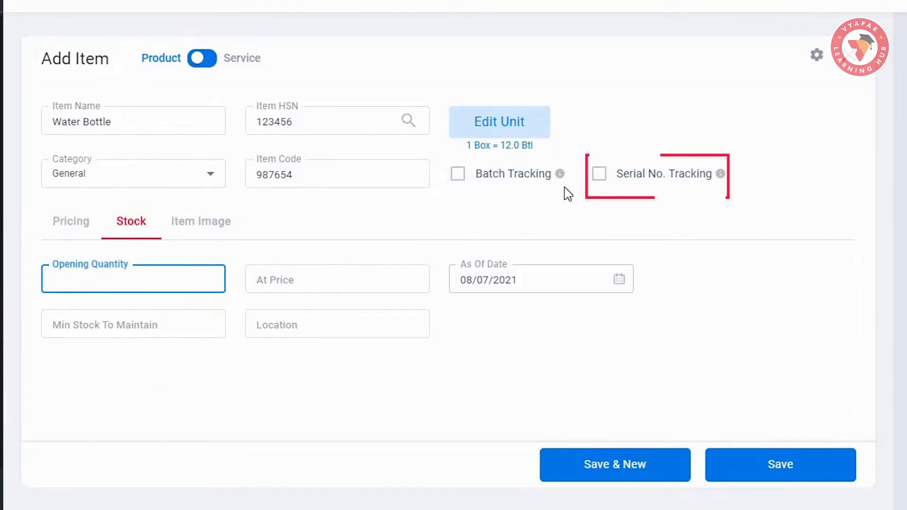
# - Enable batch tracking for the item, look through the opening stock's batch fields and save them blank
pyautogui.click(458, 175)
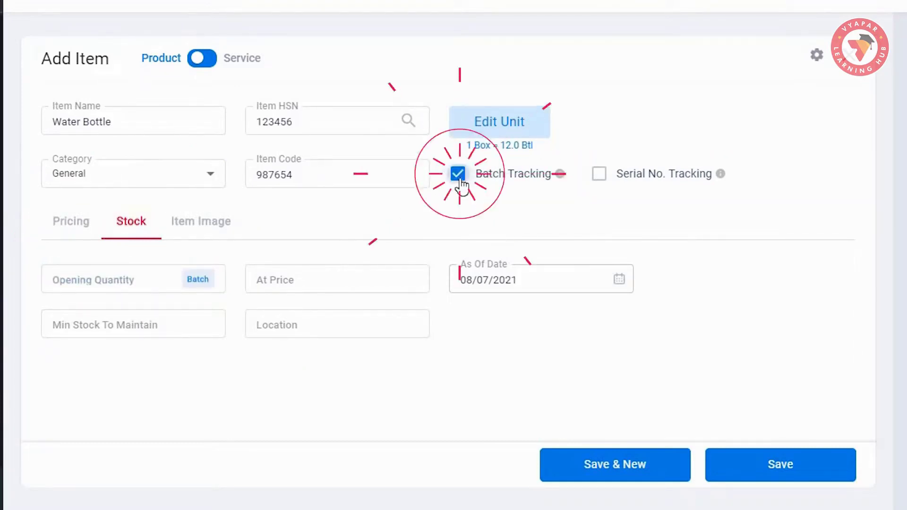
pyautogui.click(206, 282)
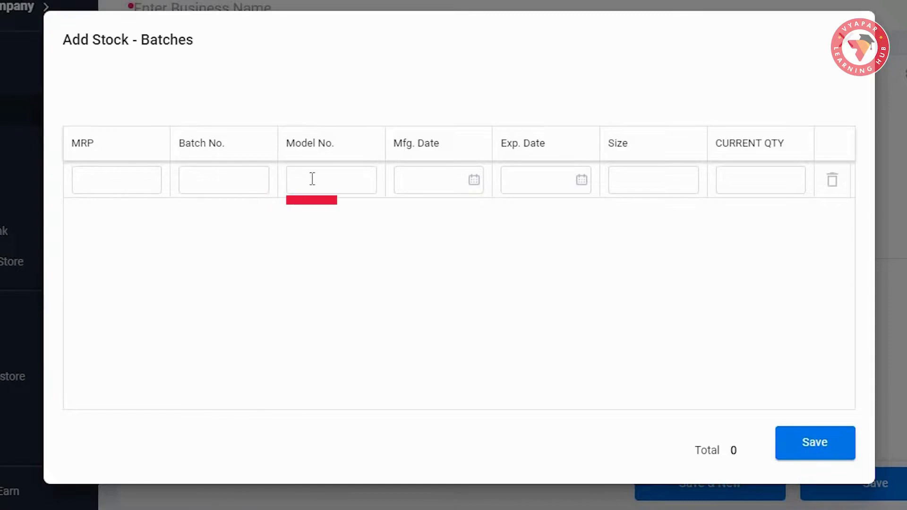
pyautogui.click(431, 178)
pyautogui.click(538, 183)
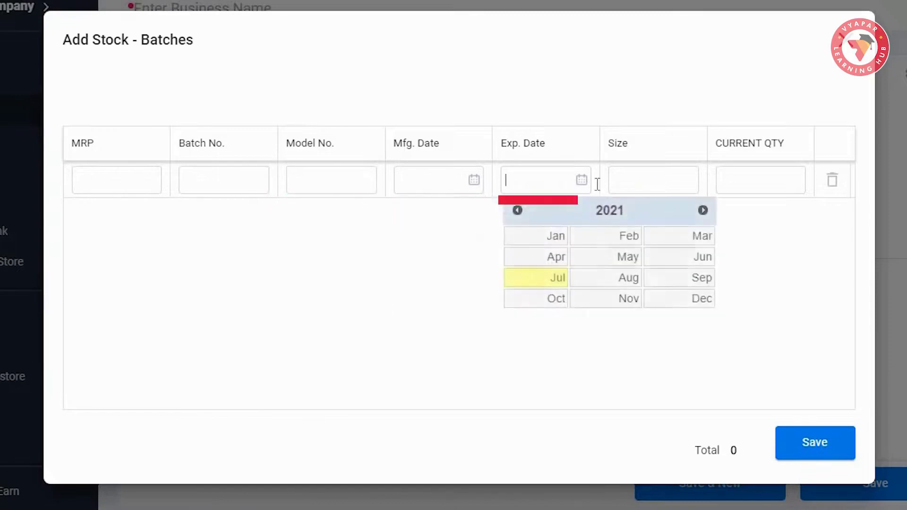
pyautogui.click(746, 176)
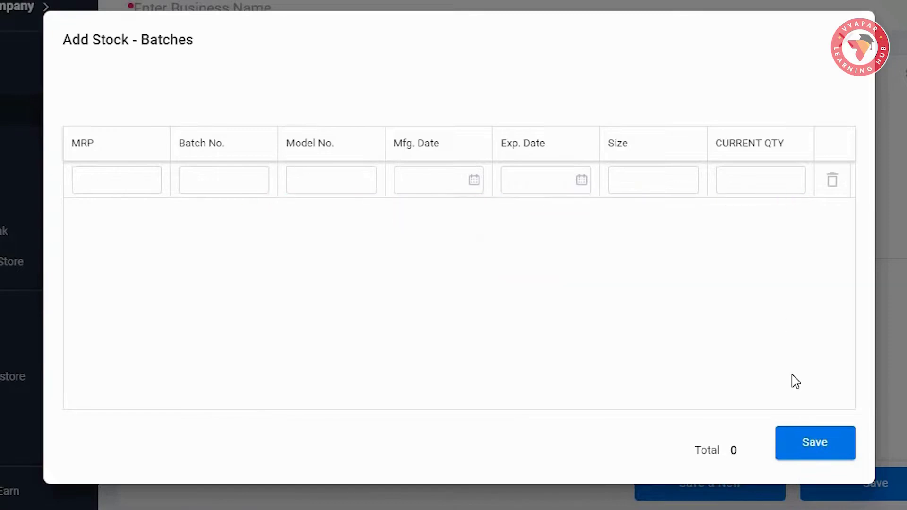
pyautogui.click(827, 458)
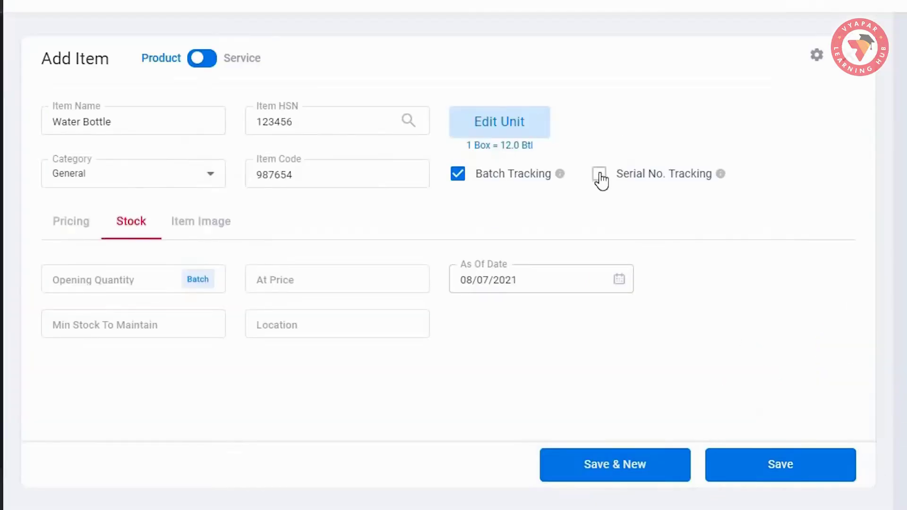
# - Switch the item to serial number tracking, add one serial number to its opening stock and save it
pyautogui.click(599, 175)
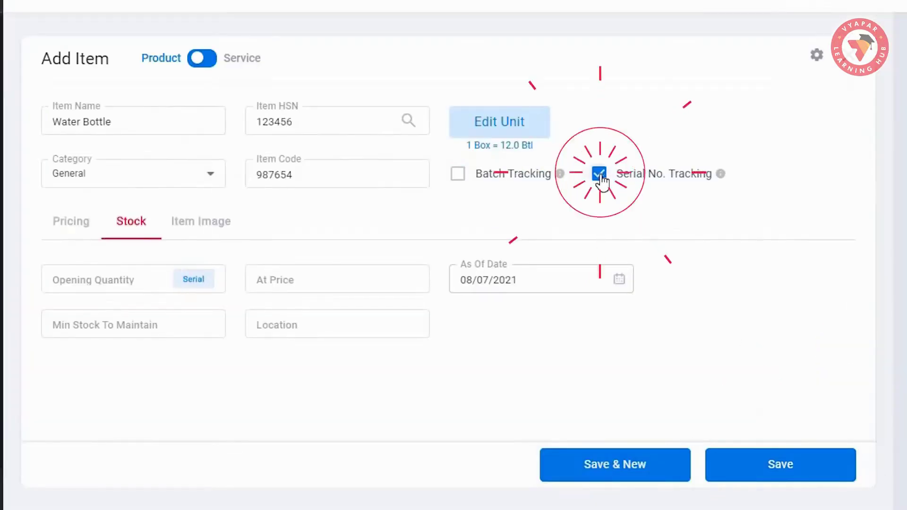
pyautogui.click(194, 289)
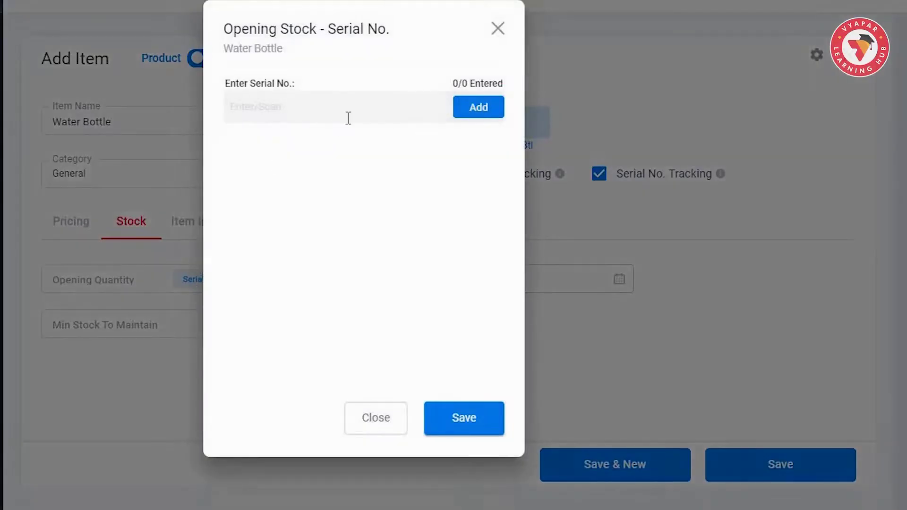
pyautogui.click(461, 118)
pyautogui.click(462, 419)
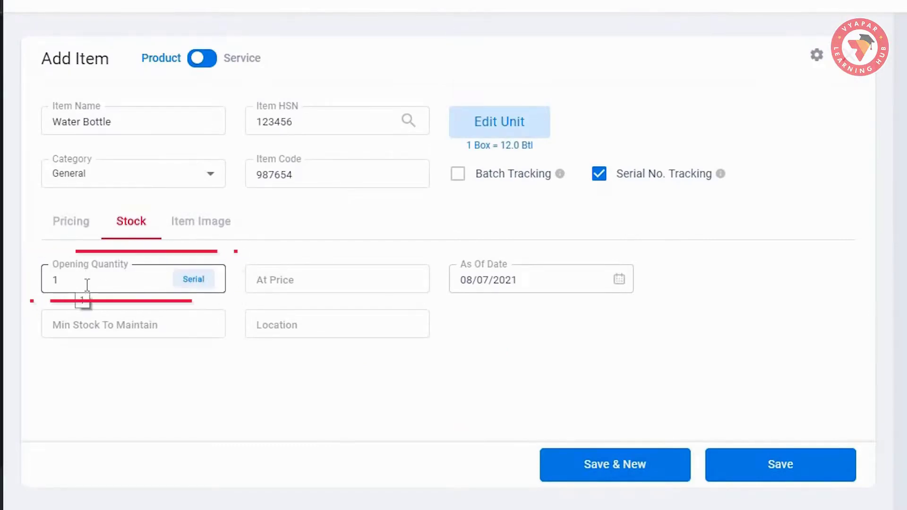
# - Set the opening stock's price to 100 and the minimum stock to maintain to 5, keeping the date 08/07/2021
pyautogui.click(302, 285)
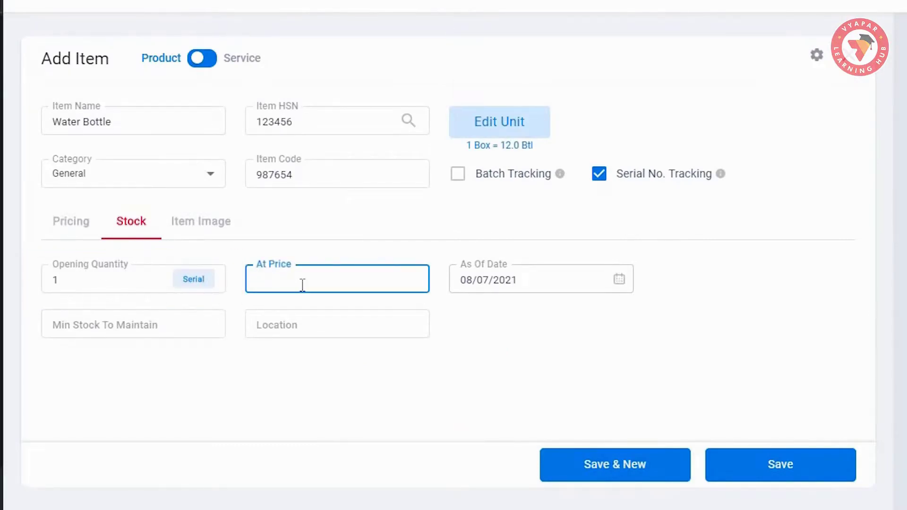
pyautogui.write('100')
pyautogui.click(618, 280)
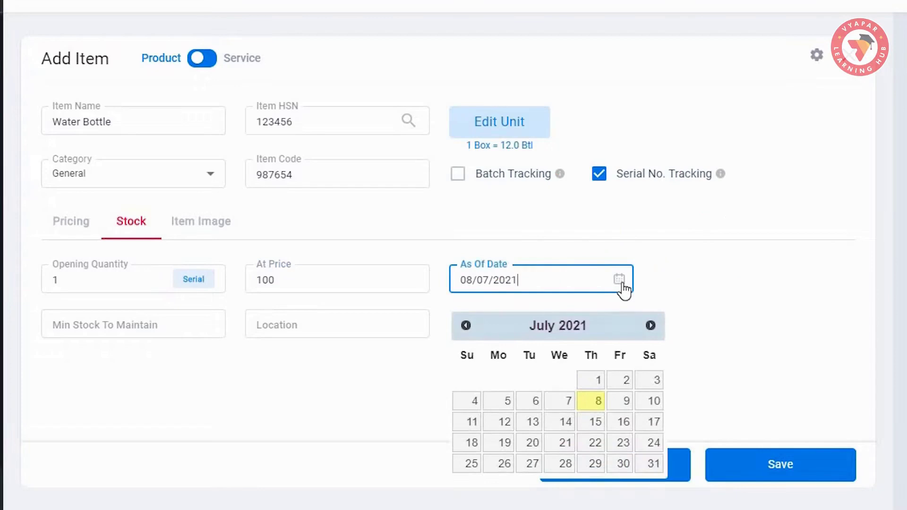
pyautogui.click(154, 330)
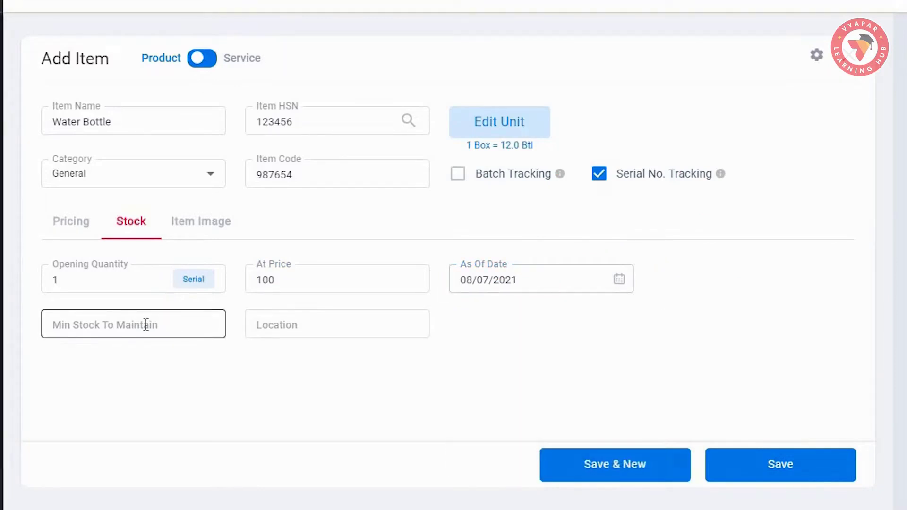
pyautogui.click(146, 324)
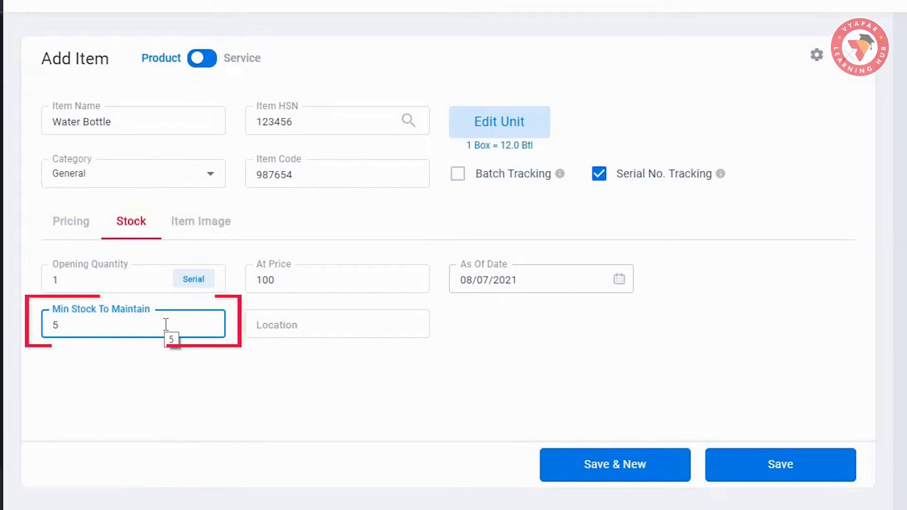
# - Enter 2Row, 2AB as the item's storage location
pyautogui.click(327, 327)
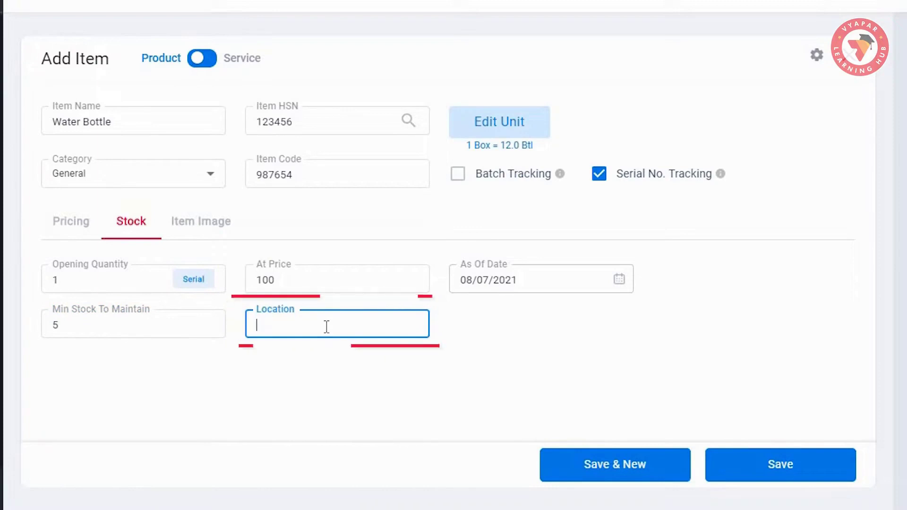
pyautogui.write('@')
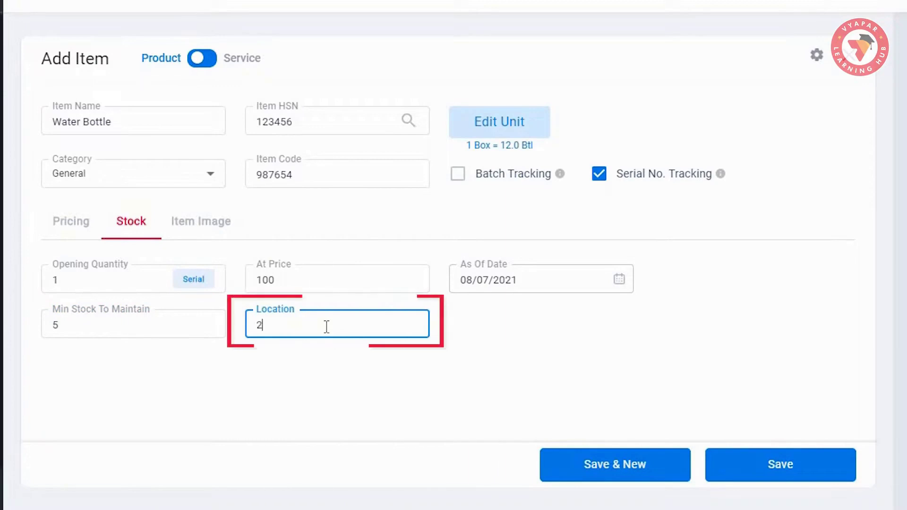
pyautogui.write('Row,')
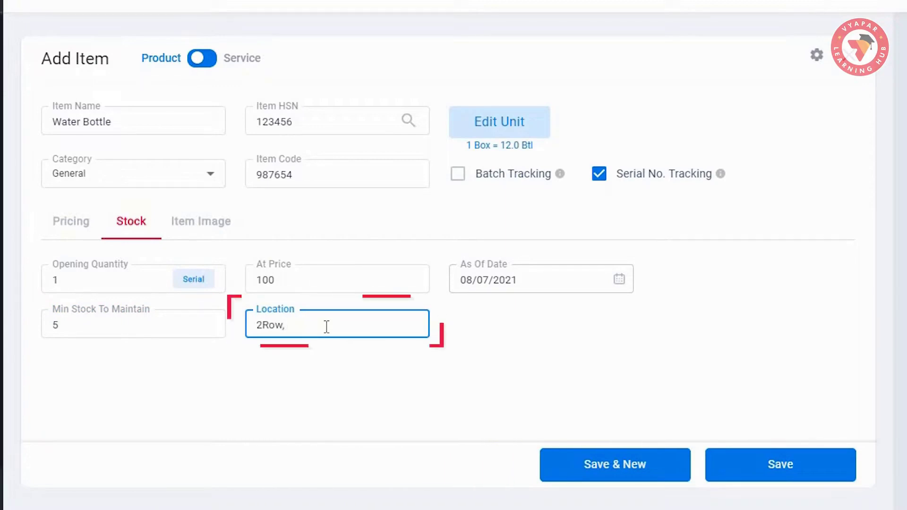
pyautogui.write(' 2AB')
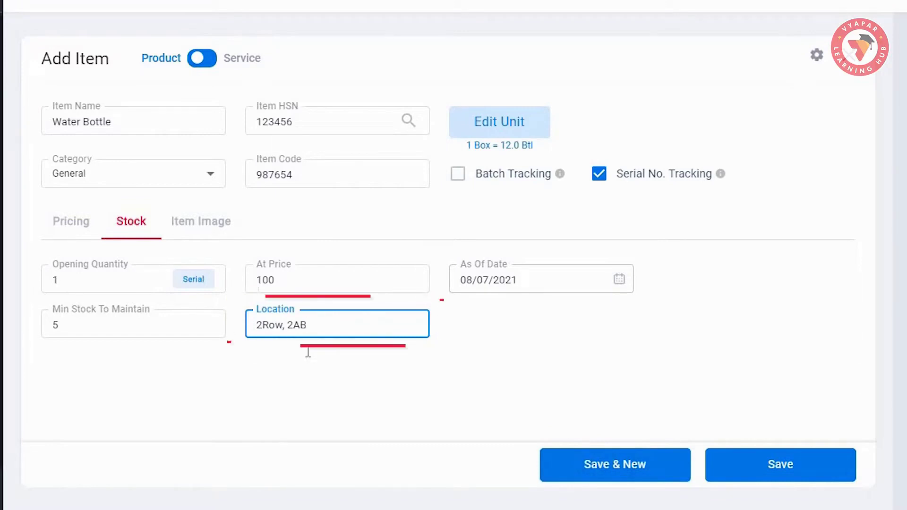
# - View the item's image section and its image file picker, leaving without selecting a picture
pyautogui.click(201, 223)
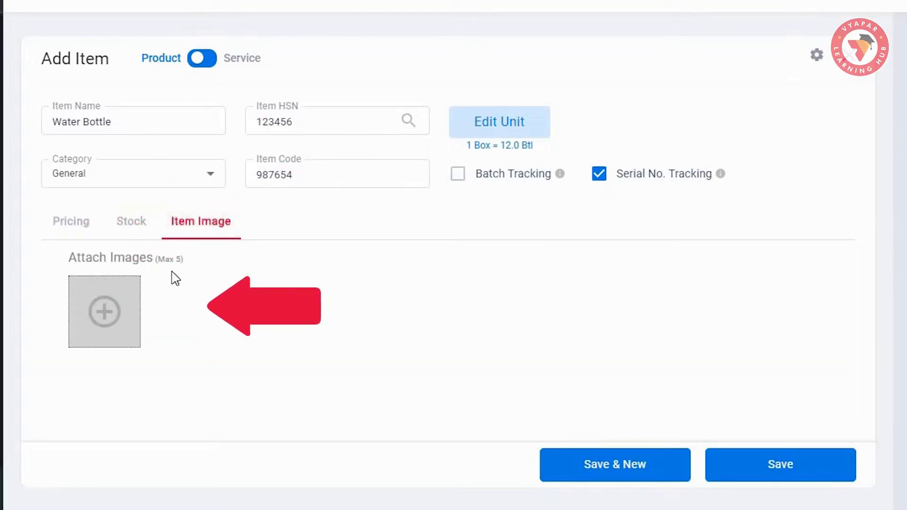
pyautogui.click(106, 311)
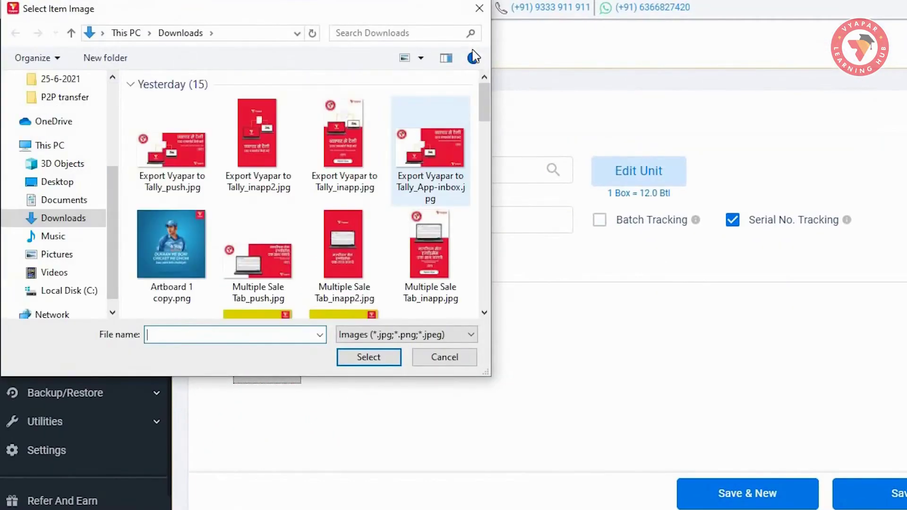
pyautogui.click(479, 8)
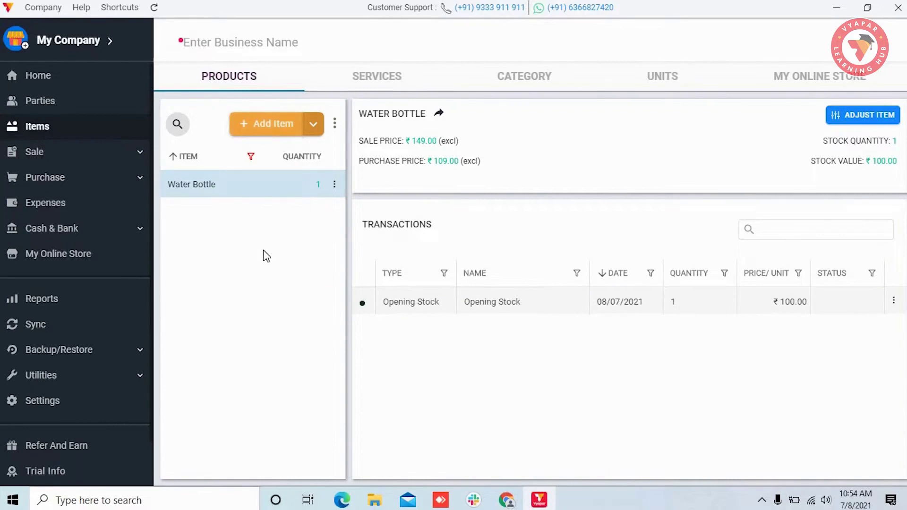
# - Open the Import Items utility for adding items from an Excel sheet
pyautogui.scroll(-2, 87, 320)
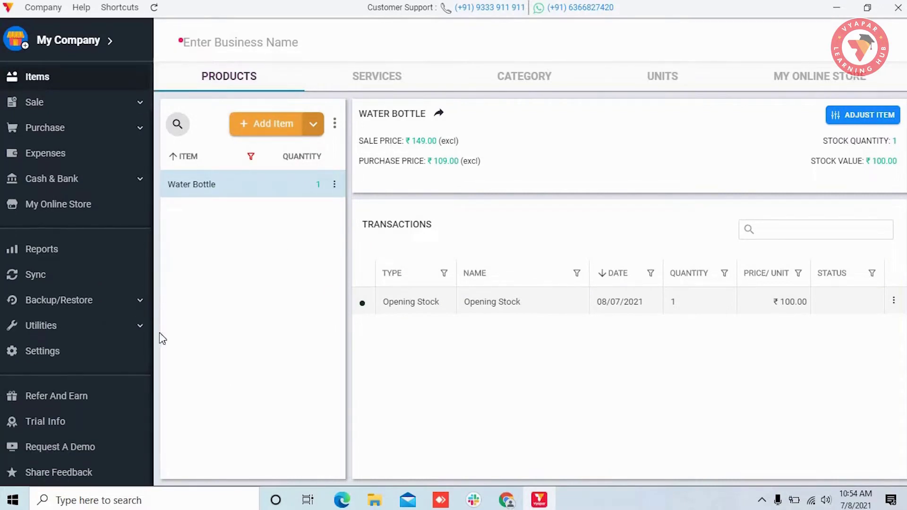
pyautogui.click(100, 332)
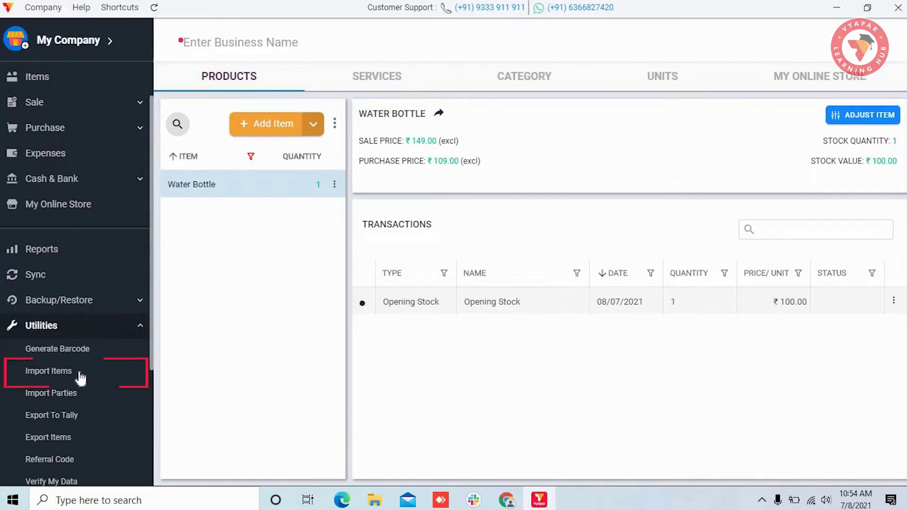
pyautogui.click(79, 373)
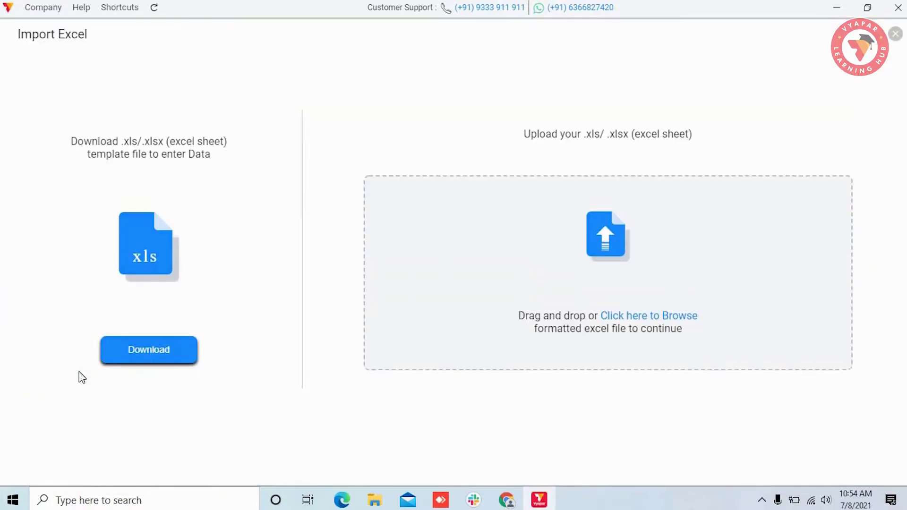
# - Download the item import template to the Downloads folder and view Import Items Template.xlsx in Excel, closing it without edits
pyautogui.click(149, 350)
pyautogui.click(571, 403)
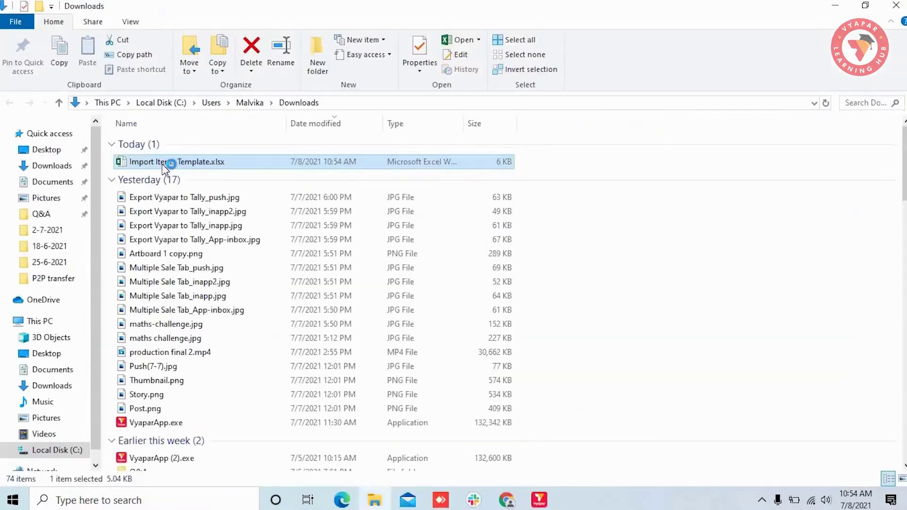
pyautogui.doubleClick(179, 162)
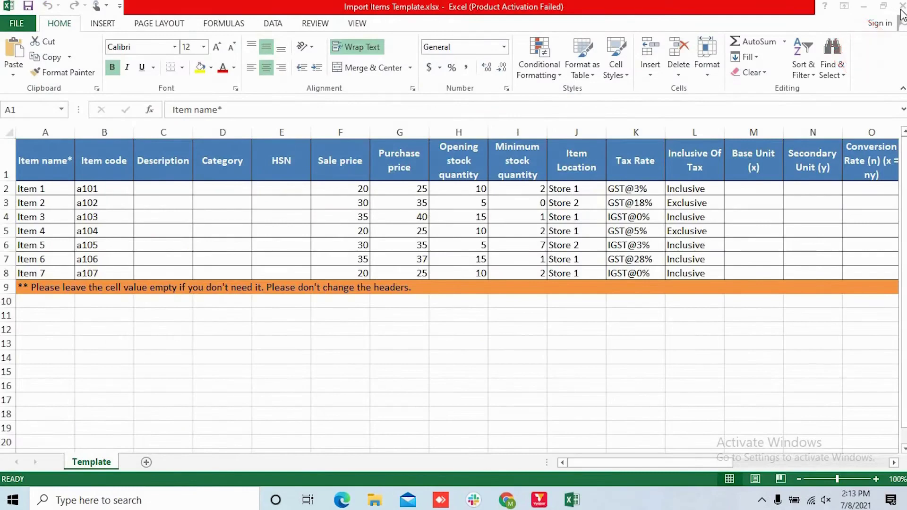
pyautogui.click(898, 9)
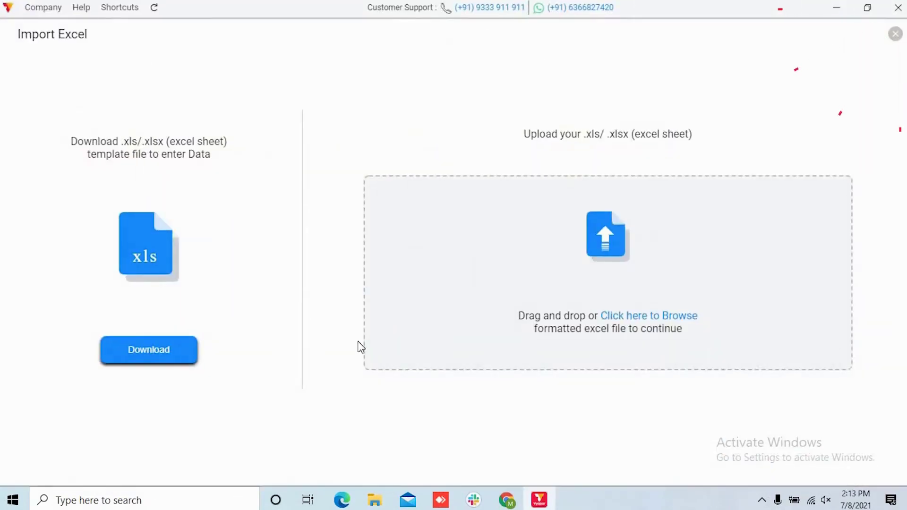
# - Upload Import Items Template.xlsx from the Downloads folder and import all its valid items
pyautogui.click(632, 317)
pyautogui.click(300, 283)
pyautogui.click(385, 213)
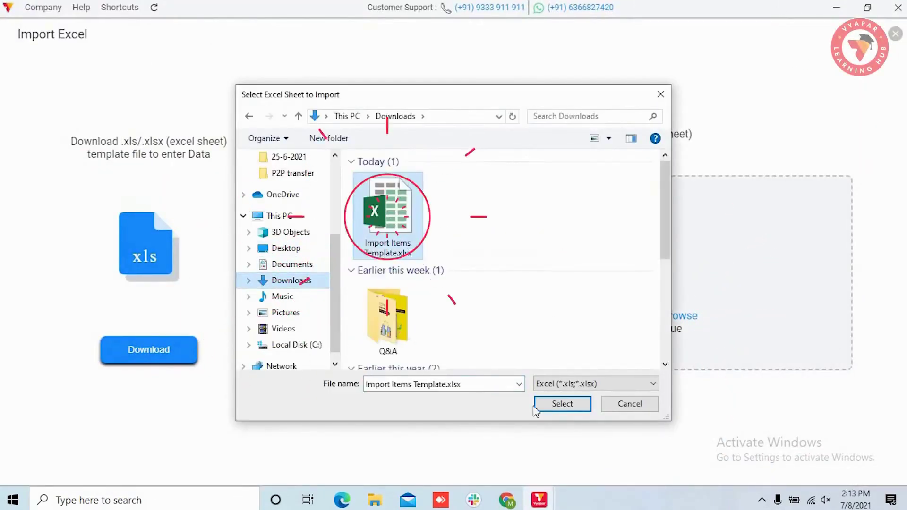
pyautogui.click(562, 404)
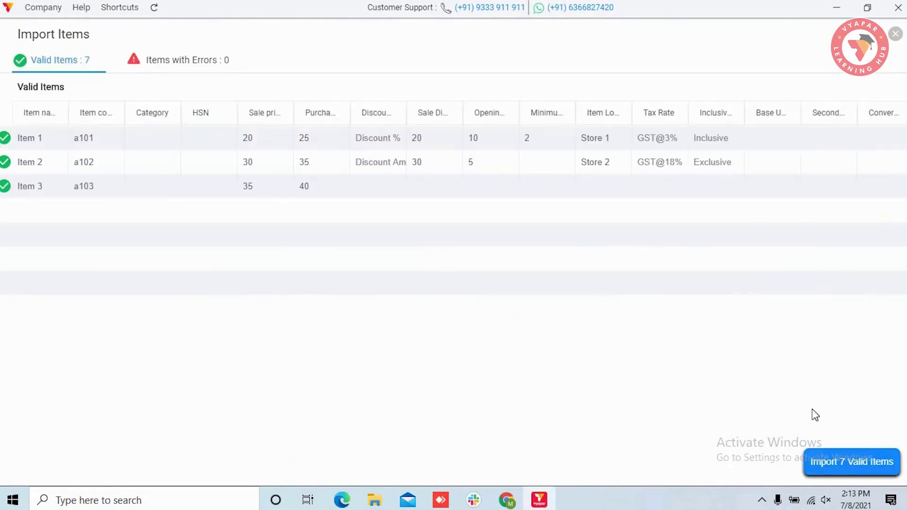
pyautogui.click(551, 282)
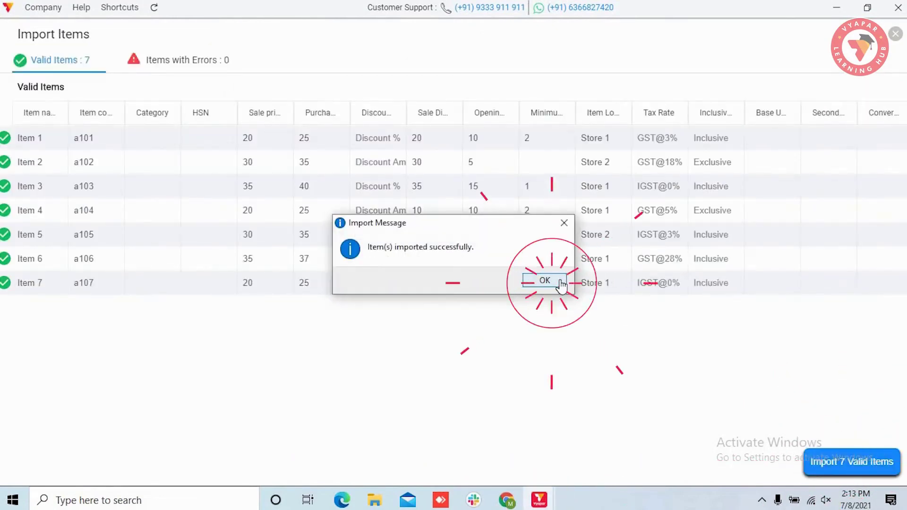